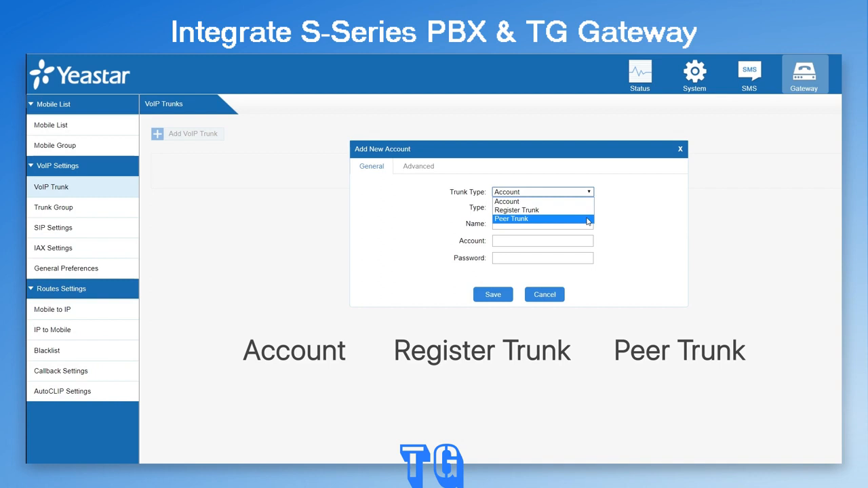
# Set the new VoIP trunk up as a Peer Trunk with provider name from_S300 and host 192.168.6.31.
pyautogui.click(587, 219)
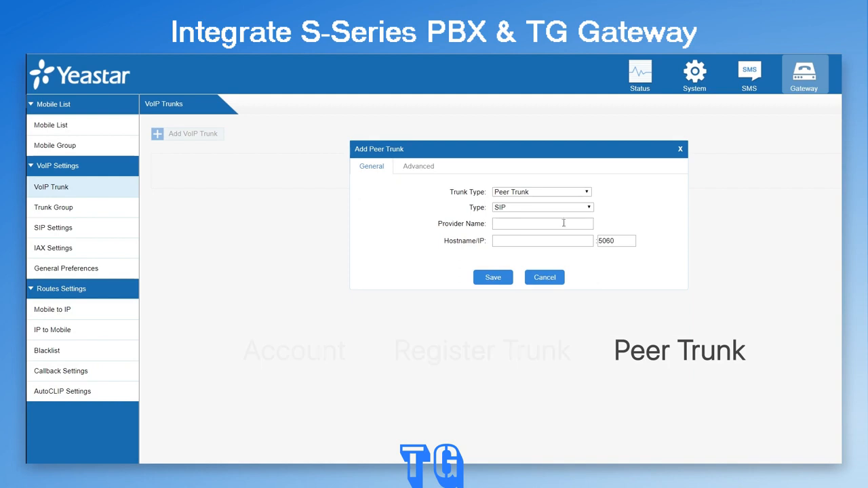
pyautogui.click(557, 224)
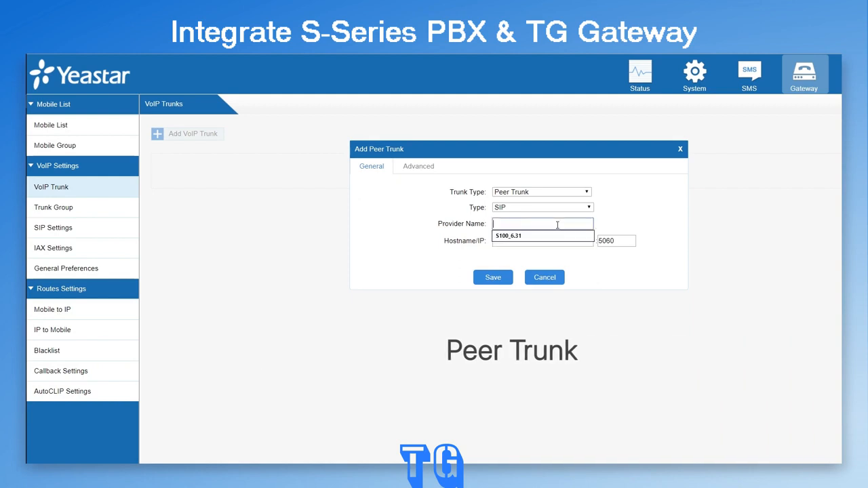
pyautogui.write('fr')
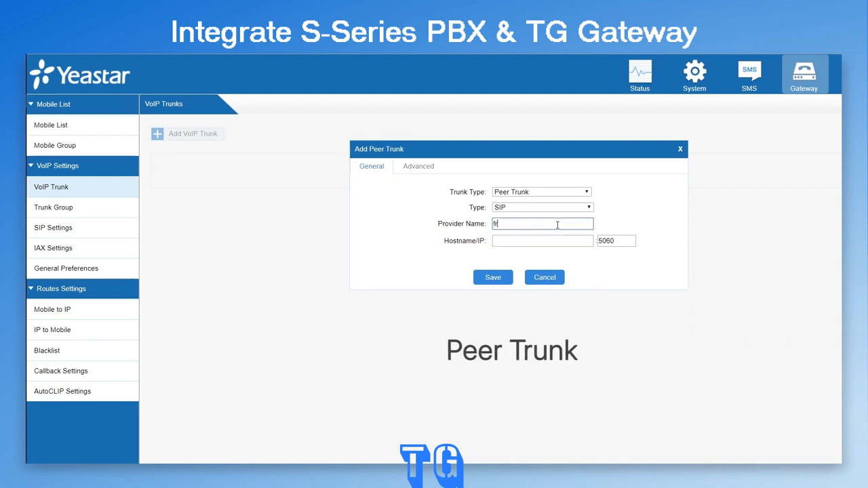
pyautogui.write('om_S300')
pyautogui.click(564, 241)
pyautogui.write('192.168.6.31')
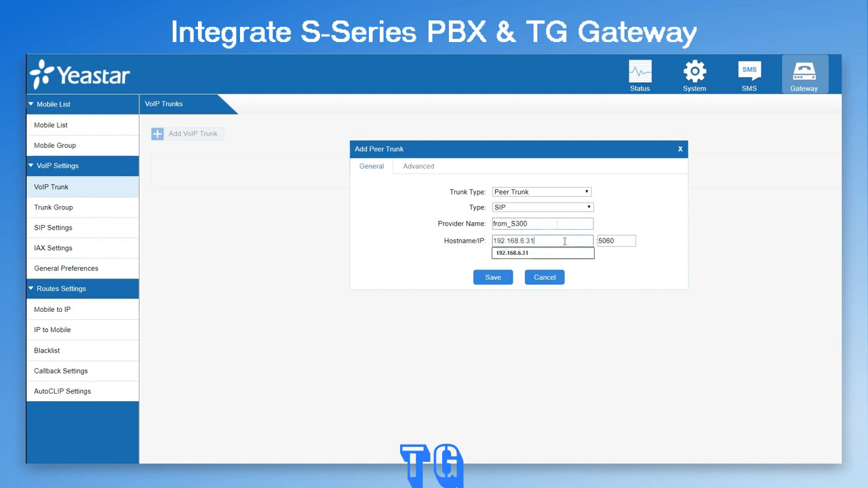
pyautogui.click(602, 260)
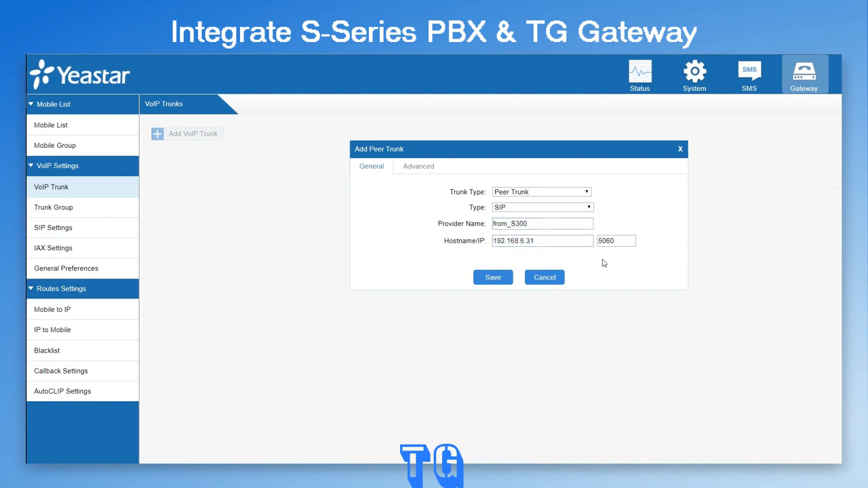
# Save the from_S300 peer trunk, apply the changes and open the gateway's status page.
pyautogui.click(502, 281)
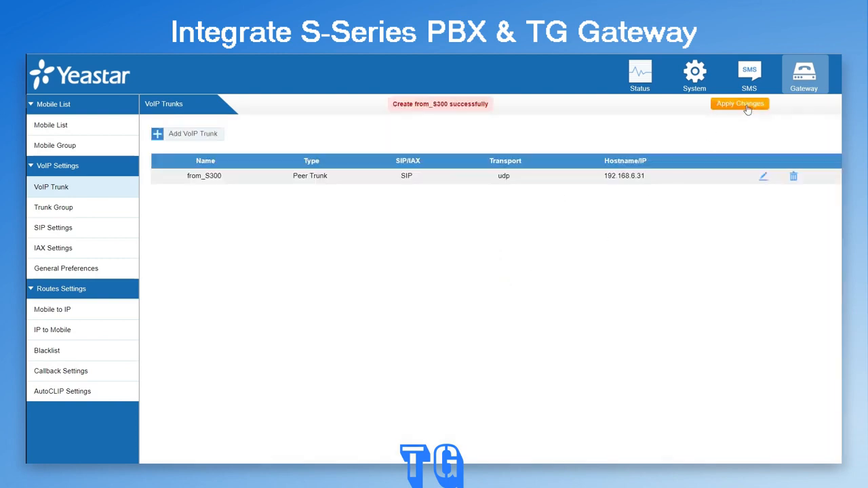
pyautogui.click(740, 107)
pyautogui.click(631, 79)
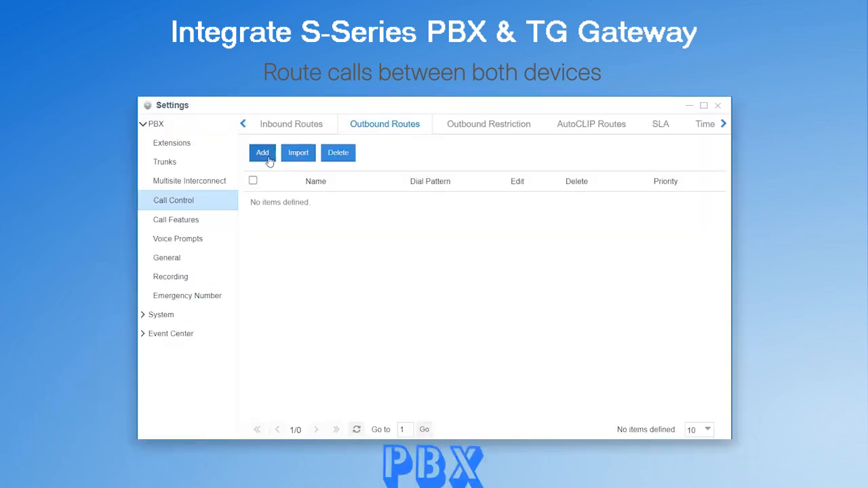
# In the S300 PBX settings, add an outbound route with dial pattern X., member trunk to_TG200 and all available extensions, and save it.
pyautogui.click(262, 153)
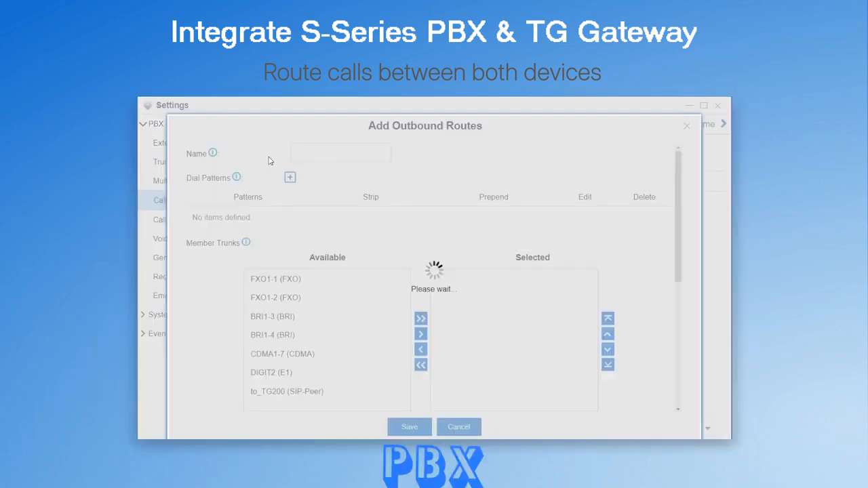
pyautogui.click(407, 391)
pyautogui.click(421, 332)
pyautogui.scroll(-3, 655, 280)
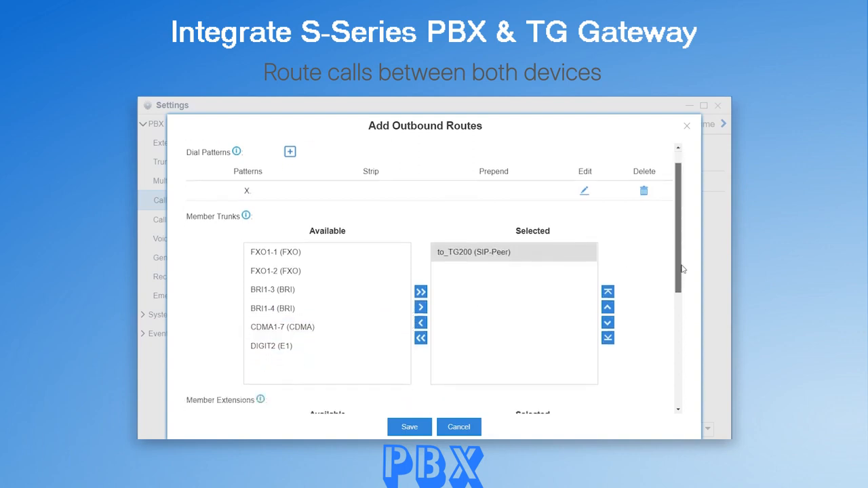
pyautogui.click(421, 290)
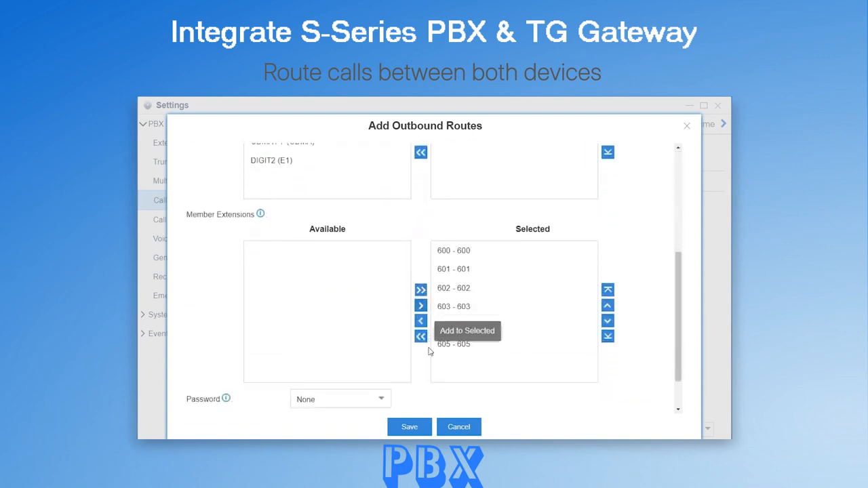
pyautogui.click(409, 427)
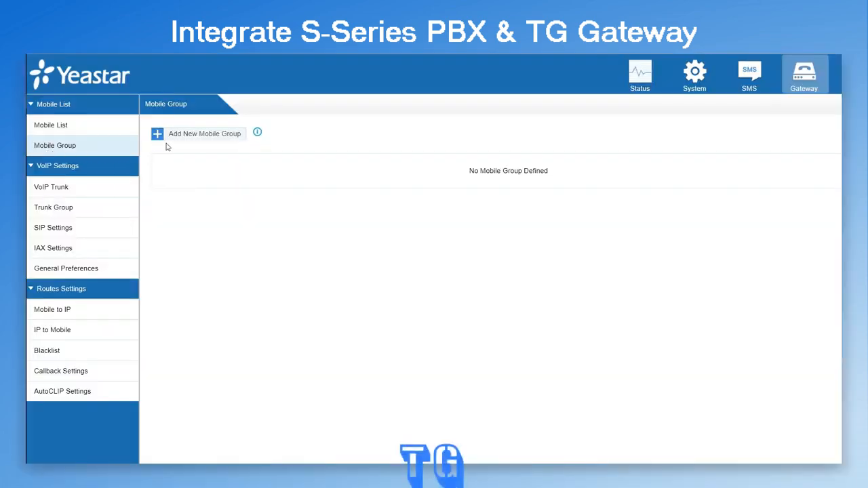
# On the TG gateway, create a mobile group named group containing Trunk1 and Trunk2 with the Balance strategy, and save it.
pyautogui.click(208, 138)
pyautogui.click(549, 168)
pyautogui.write('group')
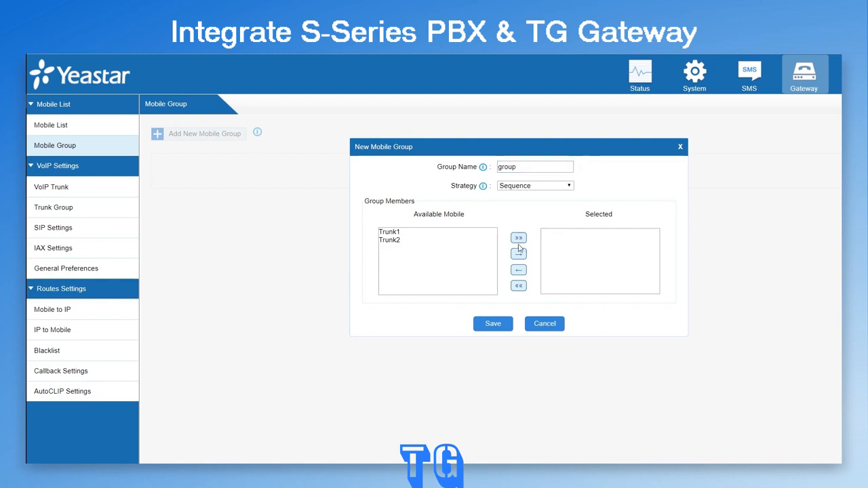
pyautogui.click(519, 238)
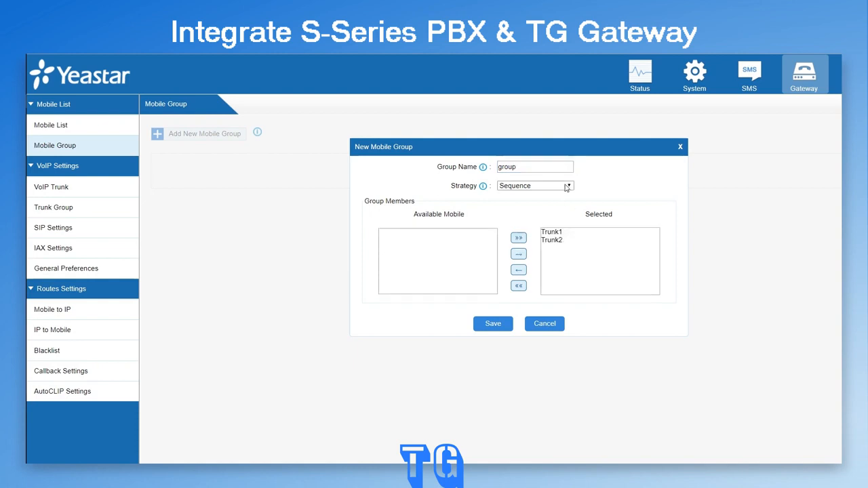
pyautogui.click(536, 186)
pyautogui.click(534, 215)
pyautogui.moveTo(484, 190)
pyautogui.click(506, 331)
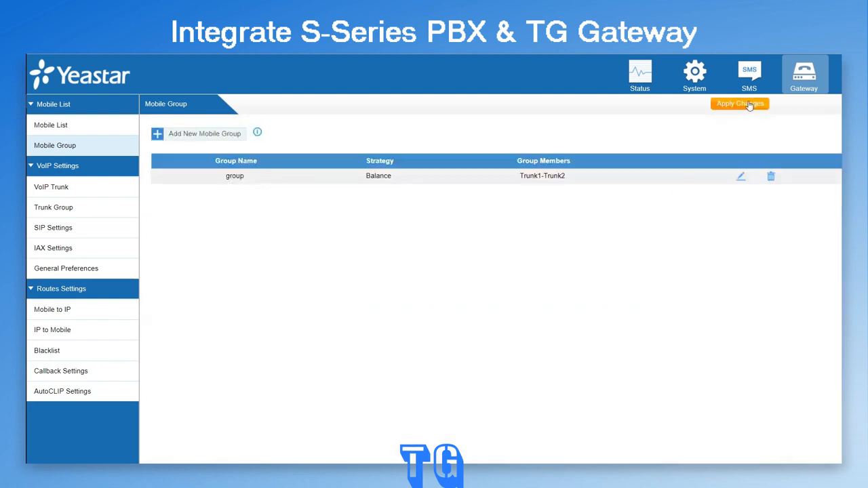
# Start a new IP to Mobile route and name it from_S300.
pyautogui.click(53, 335)
pyautogui.click(228, 134)
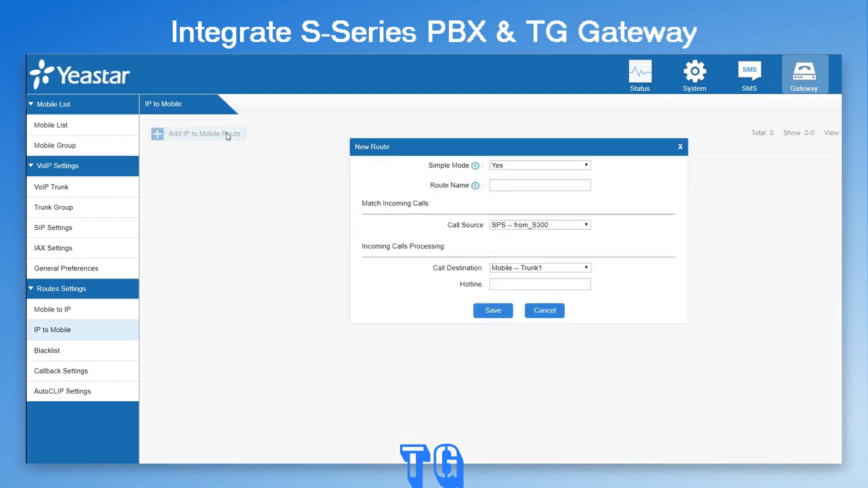
pyautogui.click(568, 186)
pyautogui.write('from_S300')
# Set the route's Simple Mode to No to inspect the advanced options, and restore it to Yes.
pyautogui.click(585, 167)
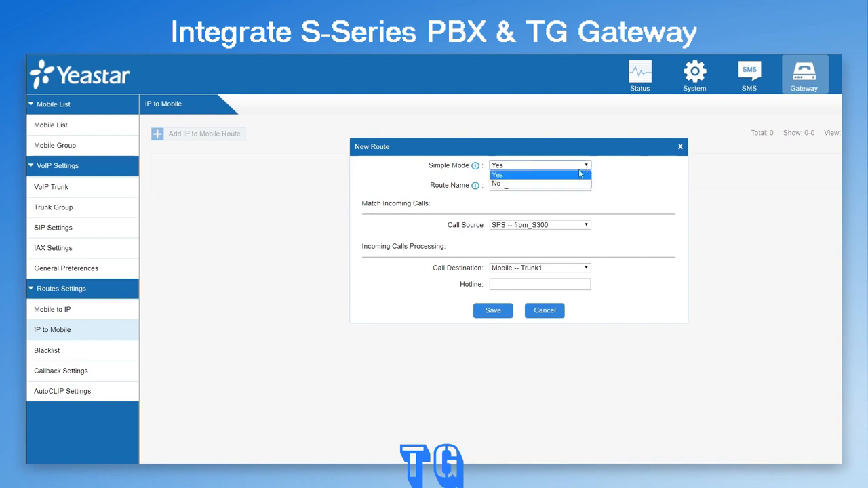
pyautogui.click(562, 184)
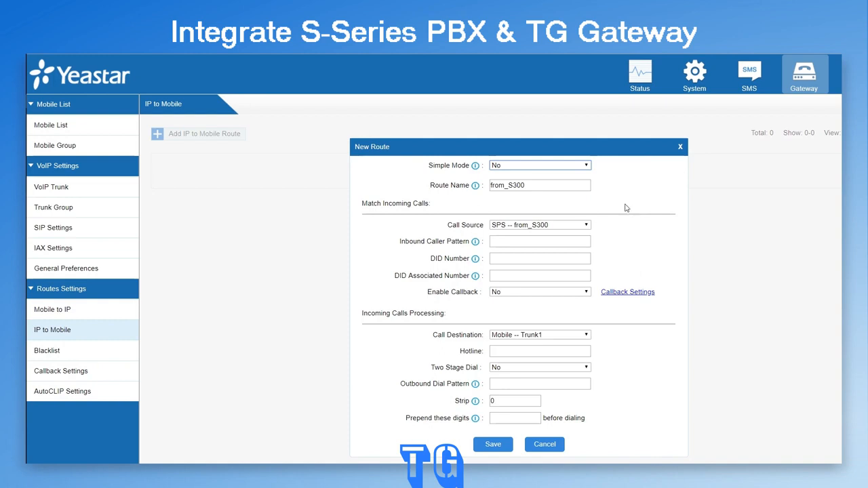
pyautogui.click(590, 167)
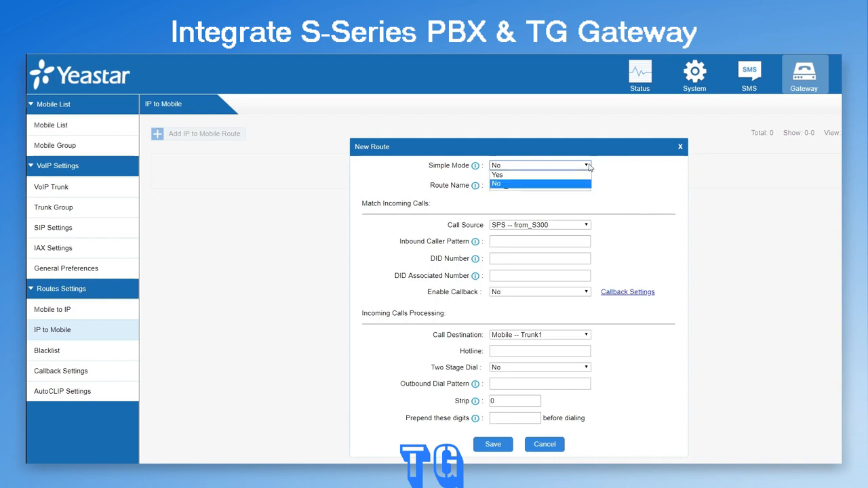
pyautogui.click(565, 175)
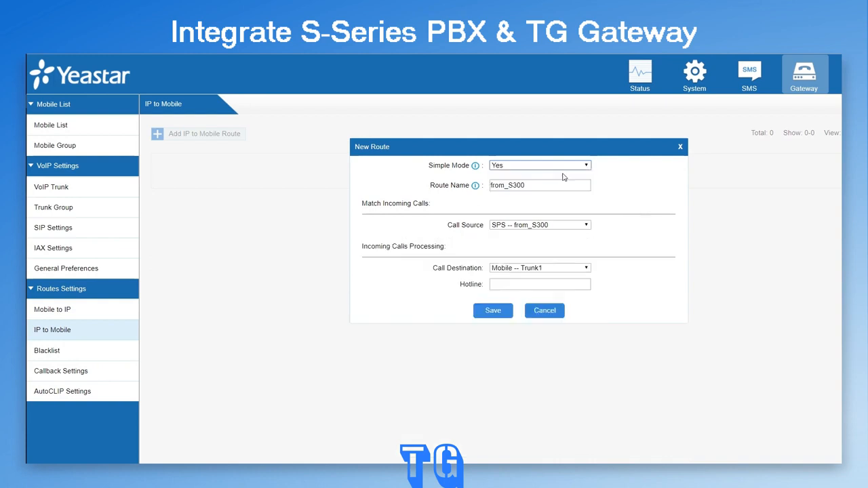
# Set the route's call source to SPS -- from_S300 and its destination to Mobile Group -- group, and save it.
pyautogui.click(587, 225)
pyautogui.click(588, 234)
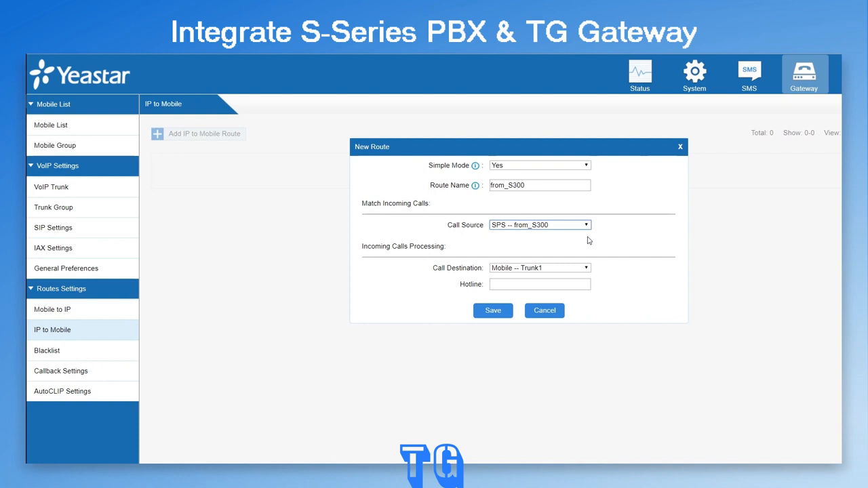
pyautogui.click(588, 270)
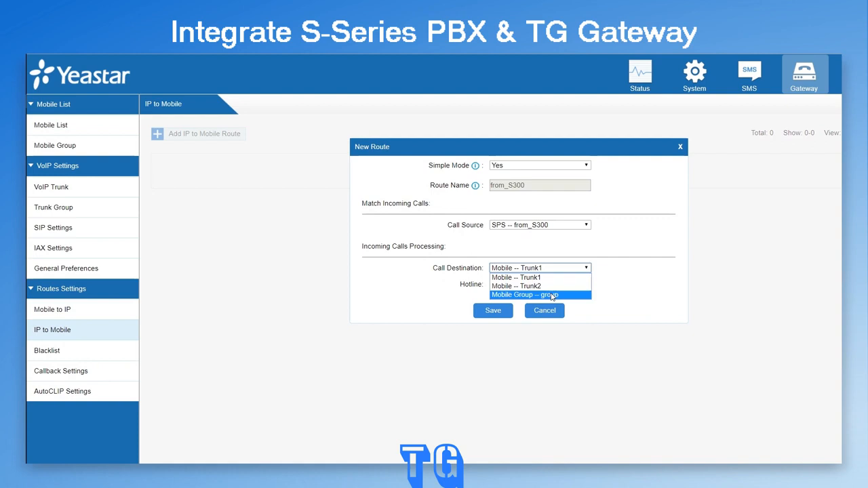
pyautogui.click(552, 296)
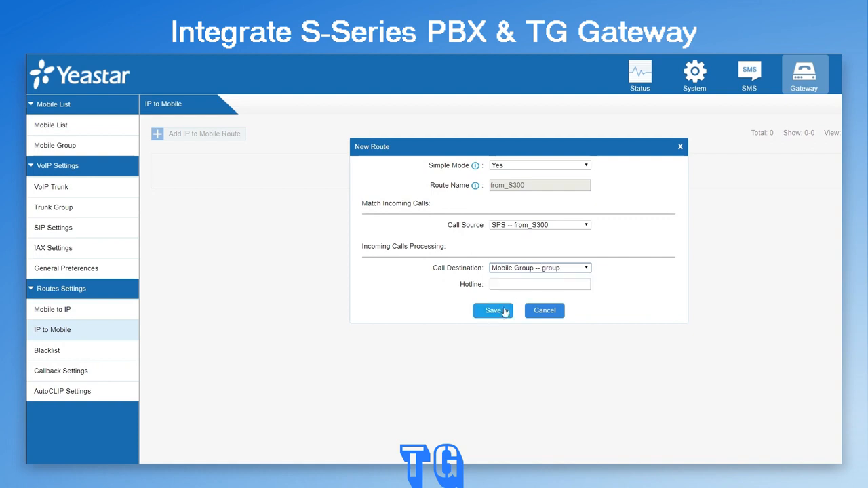
pyautogui.click(505, 312)
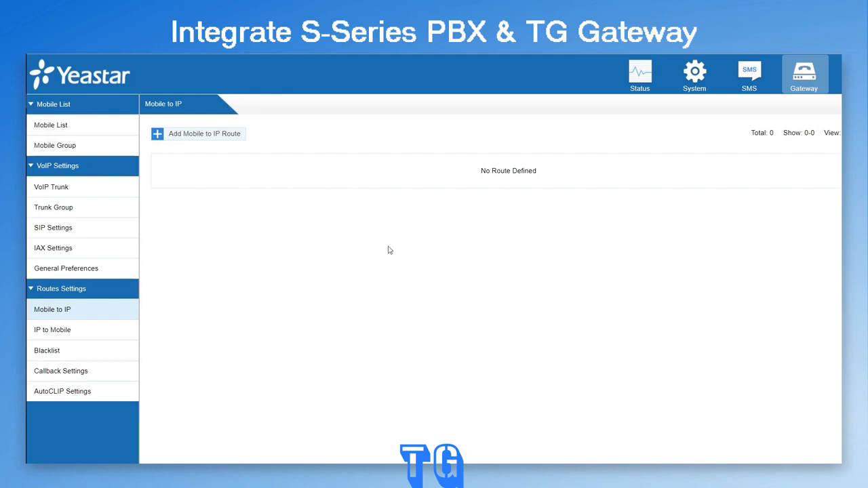
# Start a new Mobile to IP route named to_S300 with Mobile -- Trunk1 as the call source.
pyautogui.click(226, 135)
pyautogui.write('to_S300')
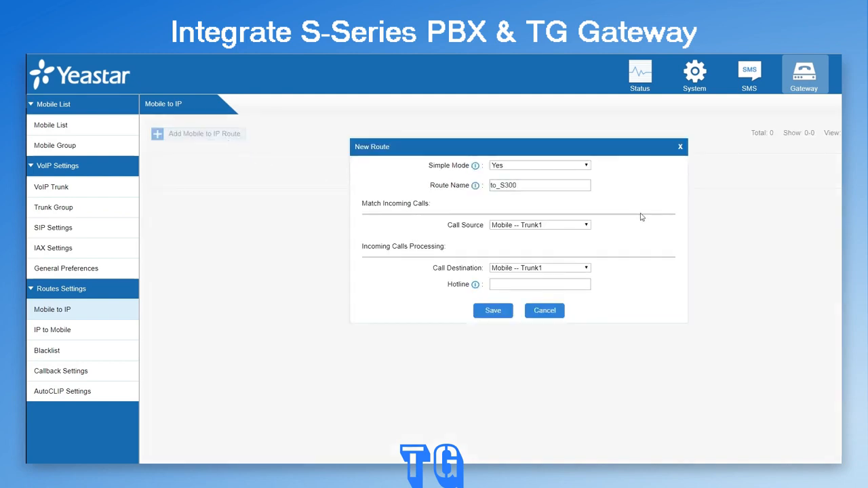
pyautogui.click(587, 225)
pyautogui.click(584, 234)
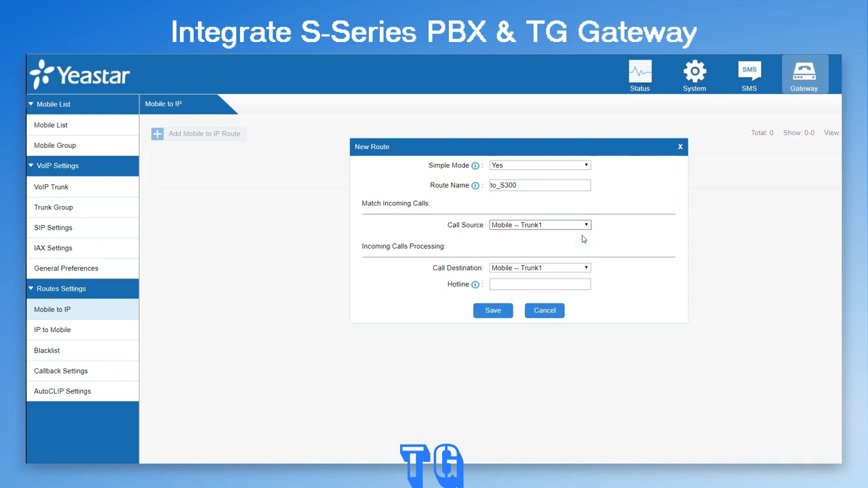
# Set the to_S300 route's call destination to SPS -- from_S300 and its hotline to 6666, and save the route.
pyautogui.click(588, 270)
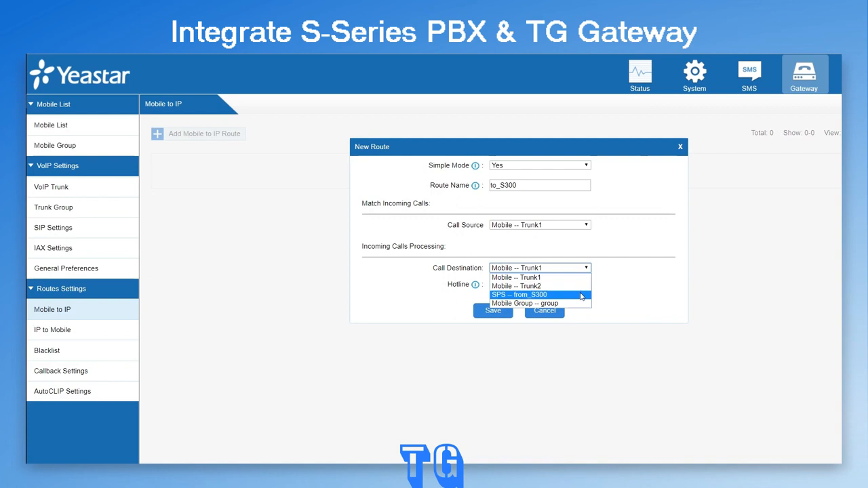
pyautogui.click(582, 295)
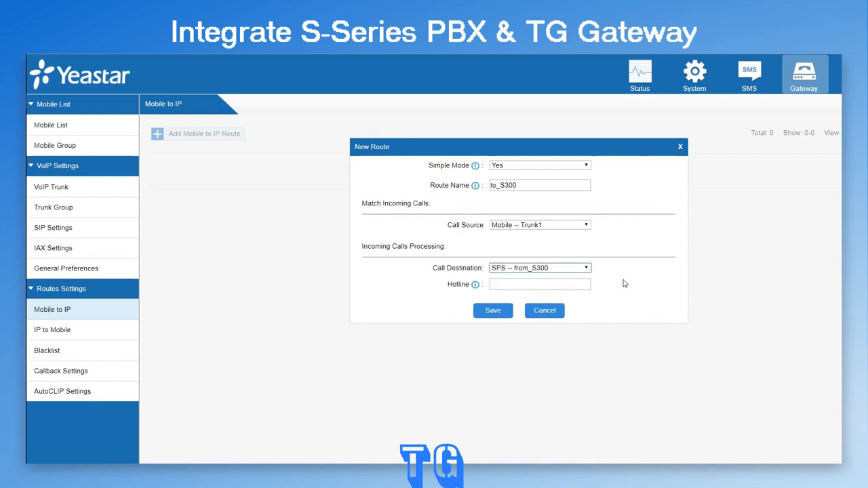
pyautogui.click(566, 285)
pyautogui.write('6666')
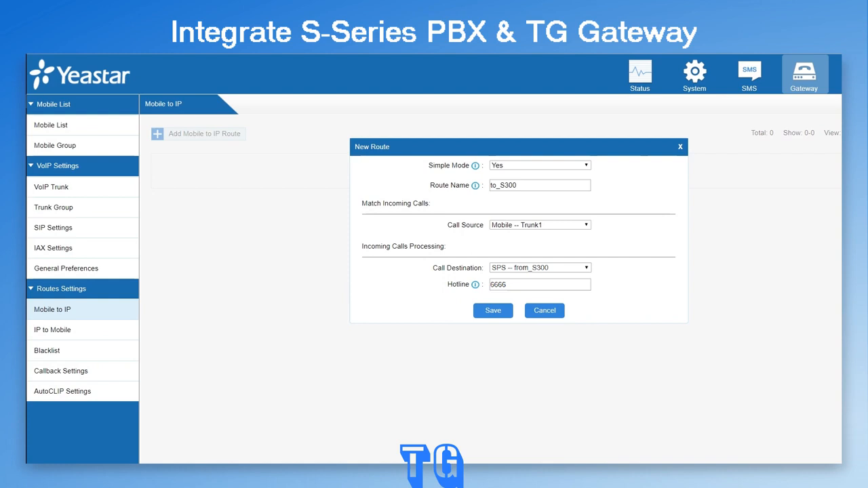
pyautogui.click(493, 311)
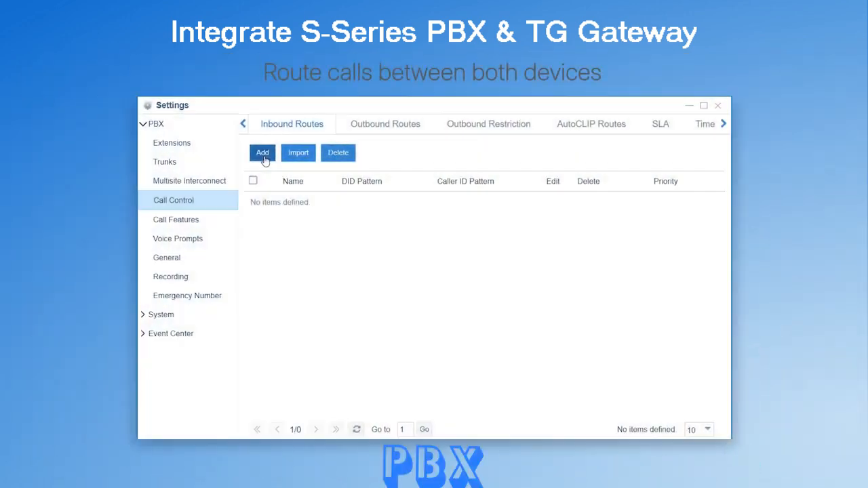
# In the S300 PBX settings, add an inbound route named from_TG200 with DID pattern 6666 and member trunk to_TG200.
pyautogui.click(263, 153)
pyautogui.click(303, 153)
pyautogui.write('from_TG200')
pyautogui.click(343, 179)
pyautogui.write('6666')
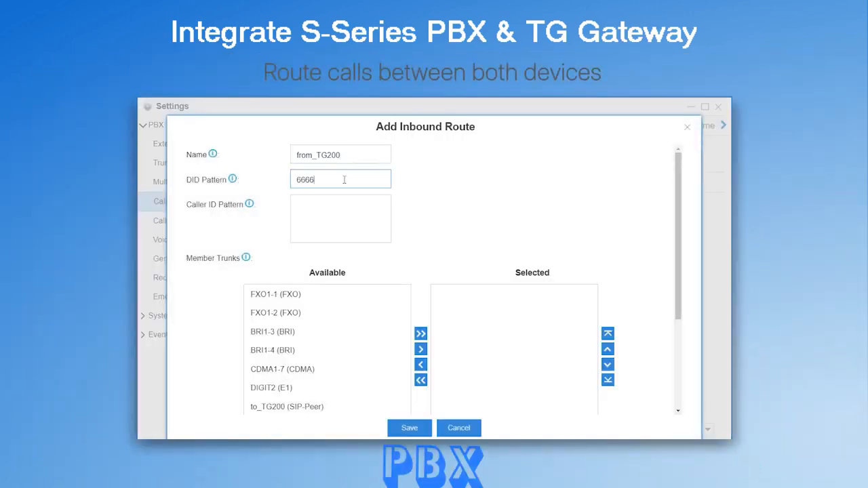
pyautogui.click(345, 407)
pyautogui.click(420, 349)
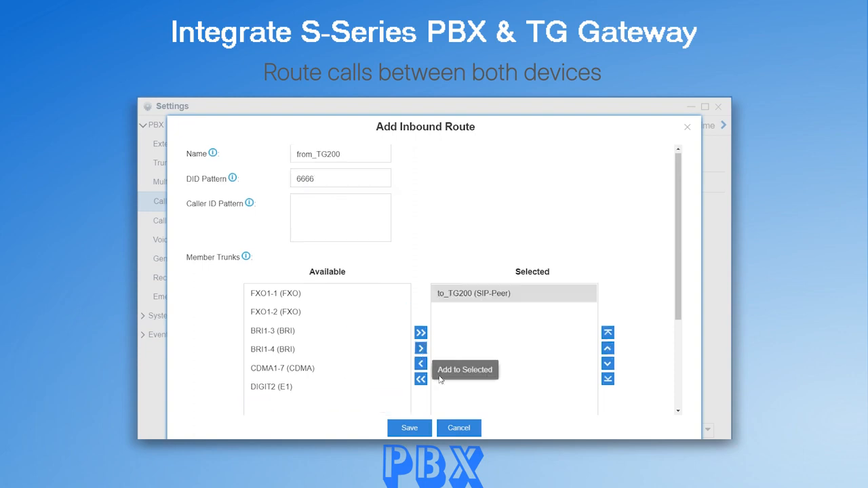
# Set the inbound route's destination to the IVR Greetings and save the route.
pyautogui.scroll(-3, 439, 379)
pyautogui.scroll(-1, 440, 381)
pyautogui.click(384, 331)
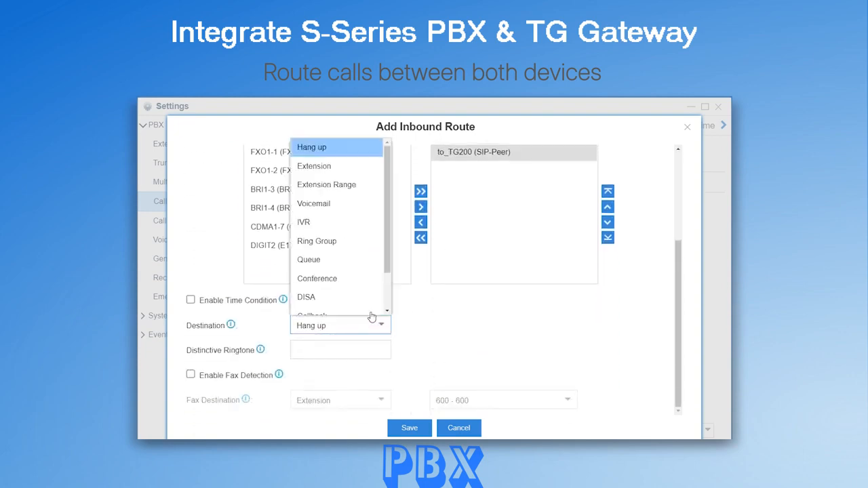
pyautogui.scroll(-1, 353, 224)
pyautogui.click(343, 181)
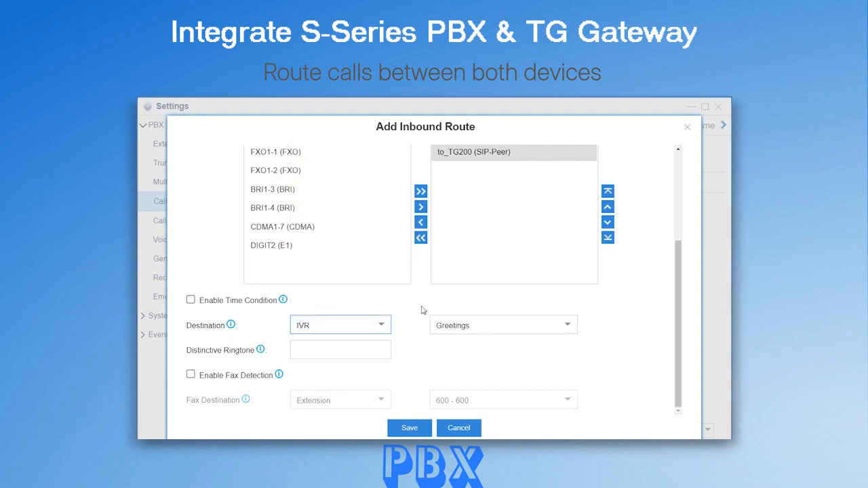
pyautogui.click(412, 427)
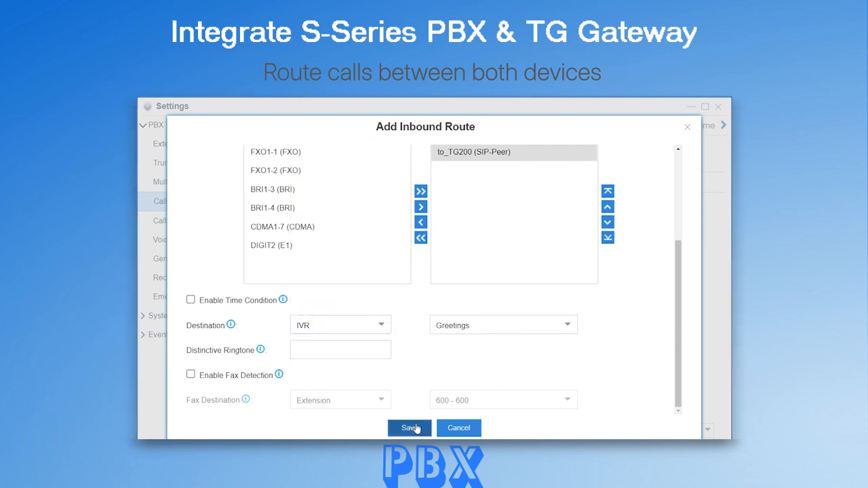